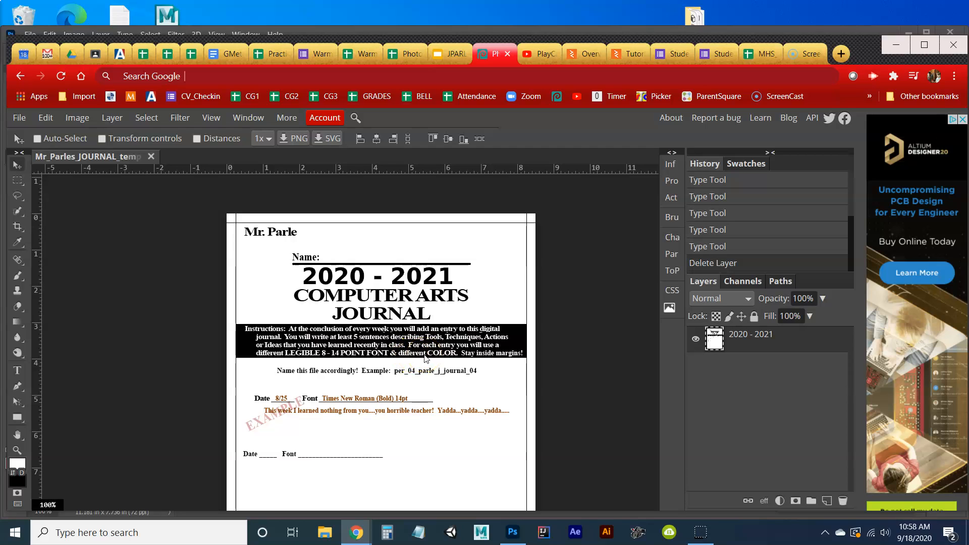
# Switch to the Type tool and choose the Aileron font.
pyautogui.click(19, 528)
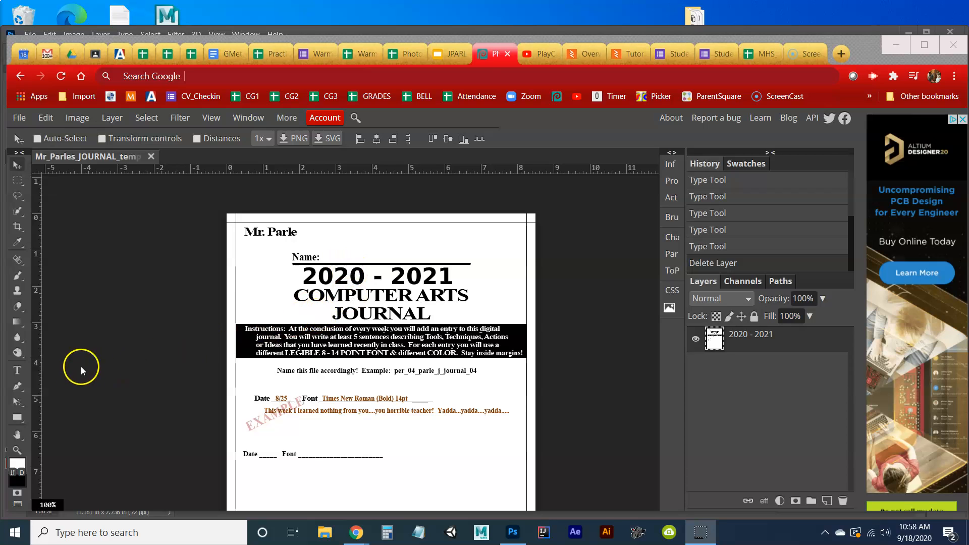
pyautogui.click(18, 370)
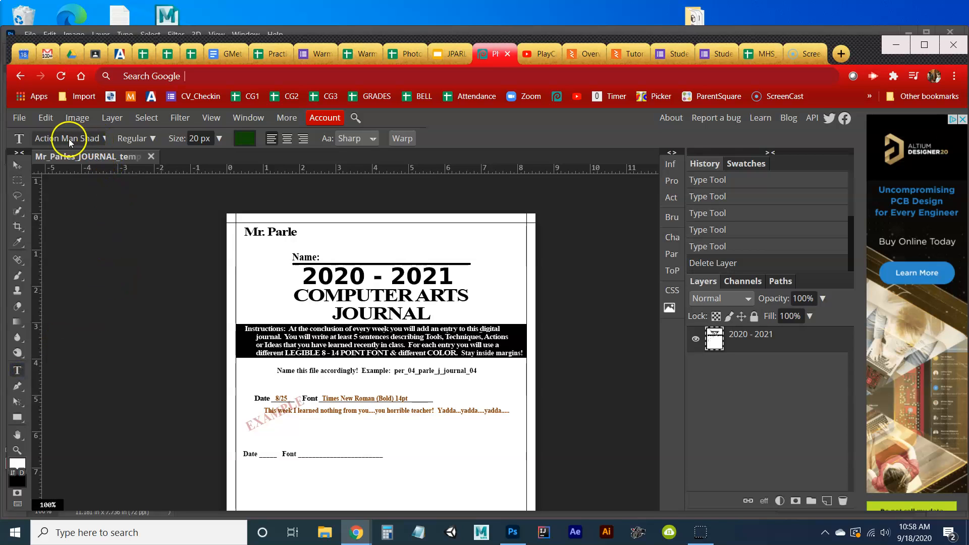
pyautogui.click(104, 140)
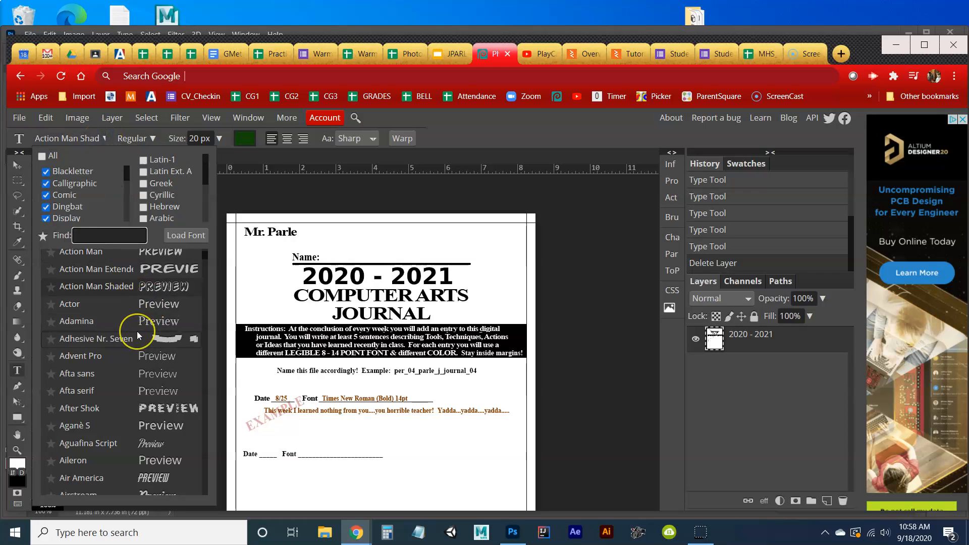
pyautogui.scroll(-2, 139, 335)
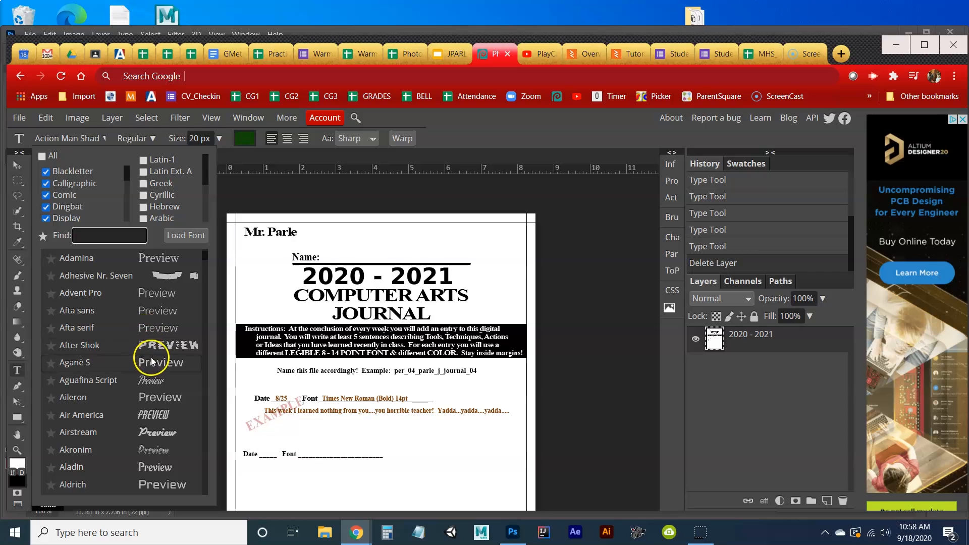
pyautogui.click(153, 401)
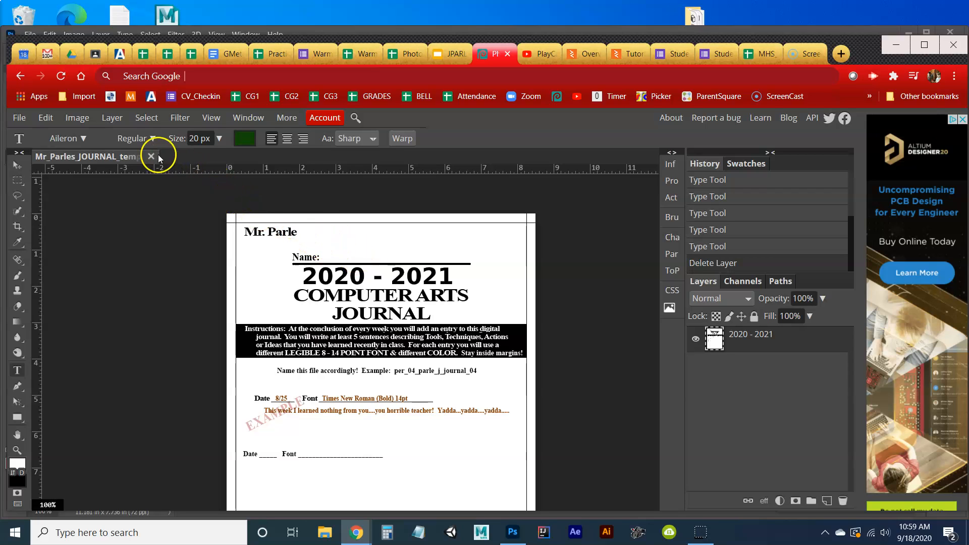
# Set the font style to Bold at 20 px, checking the dark green colour and alignment.
pyautogui.click(152, 138)
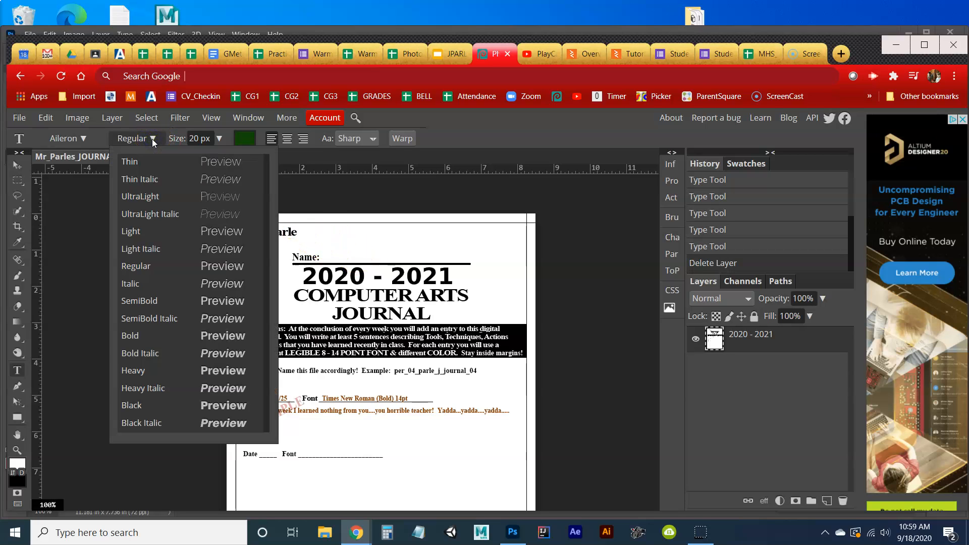
pyautogui.click(152, 337)
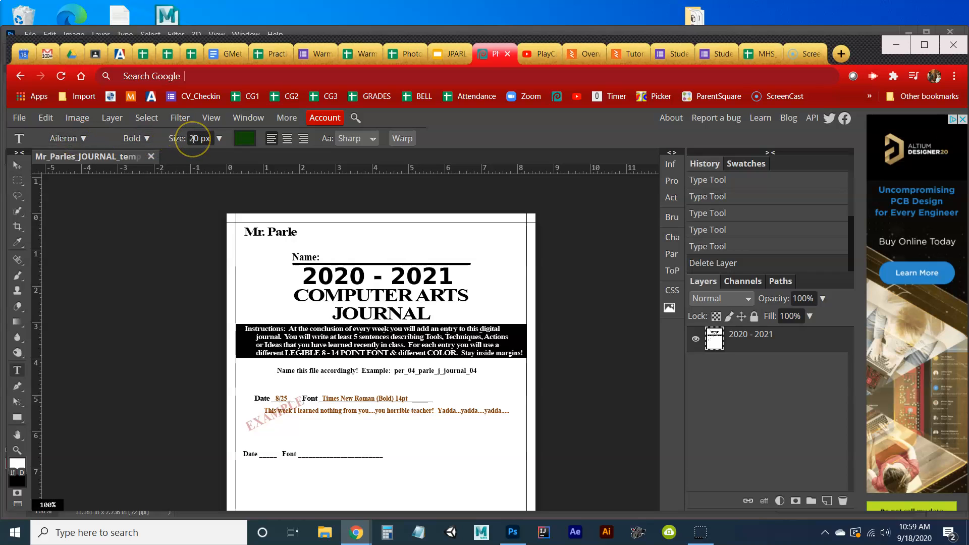
pyautogui.click(254, 143)
pyautogui.click(281, 142)
pyautogui.click(304, 141)
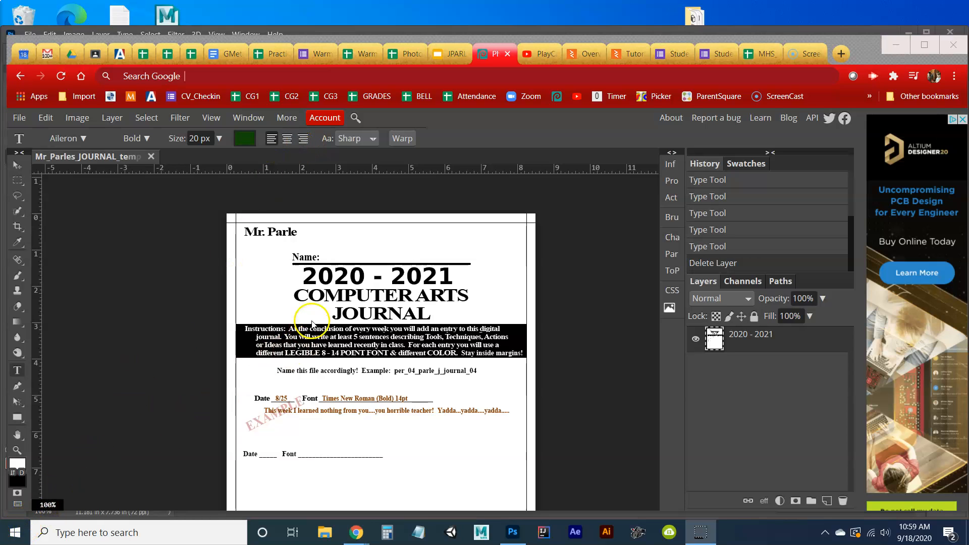
# Type the student's name after the Name: label as a committed dark red Aileron Bold layer.
pyautogui.click(328, 261)
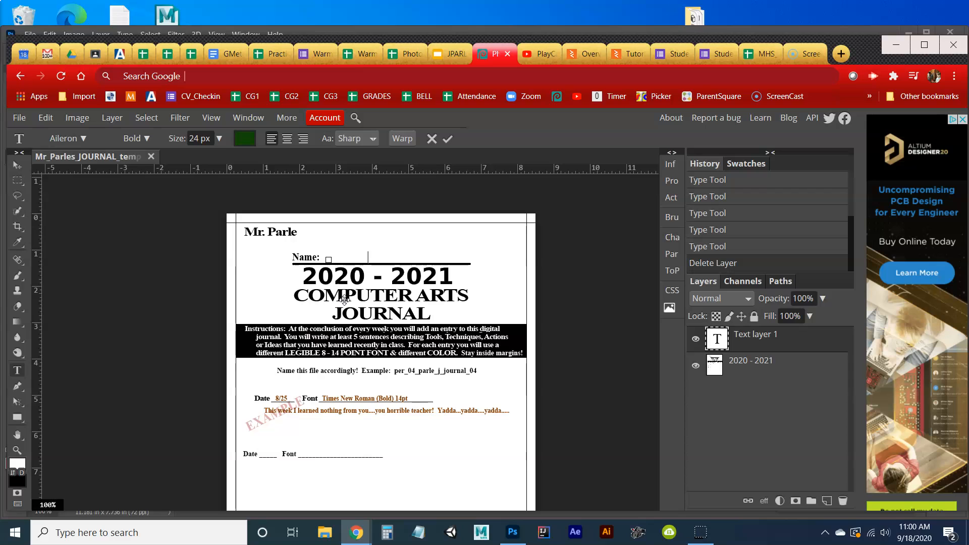
pyautogui.click(307, 252)
pyautogui.click(448, 138)
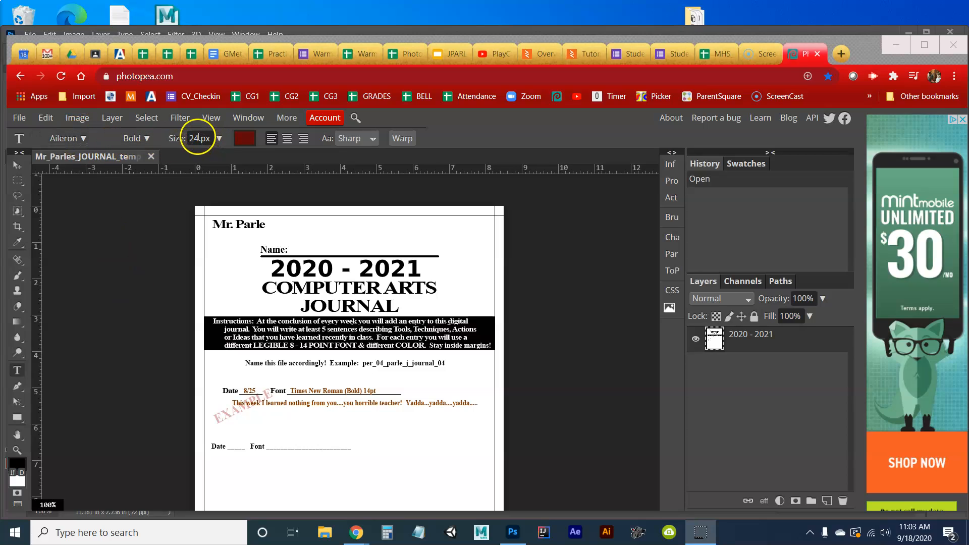
pyautogui.click(294, 250)
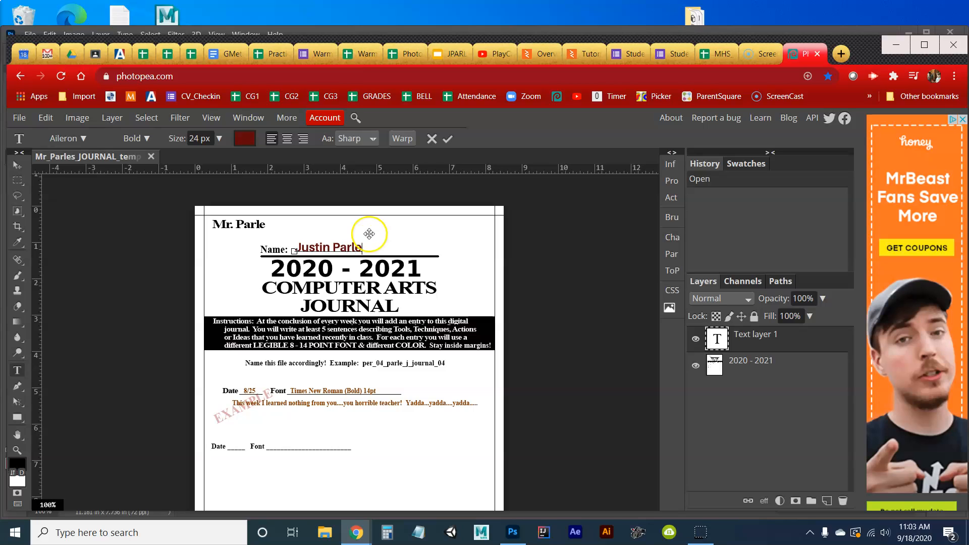
pyautogui.click(448, 139)
pyautogui.click(352, 248)
pyautogui.click(438, 142)
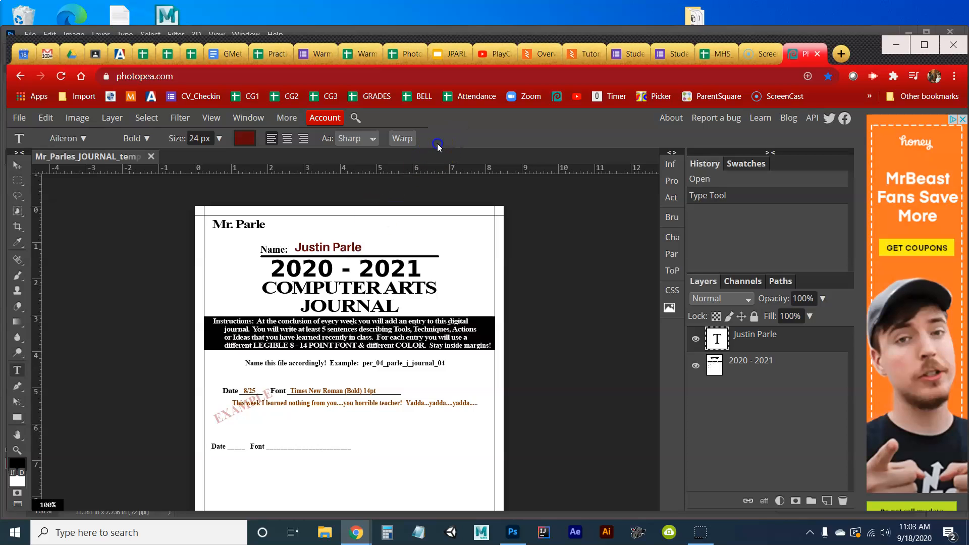
# Save as PSD named with period 08, student name and journal_01_TEMPLATE.
pyautogui.click(26, 121)
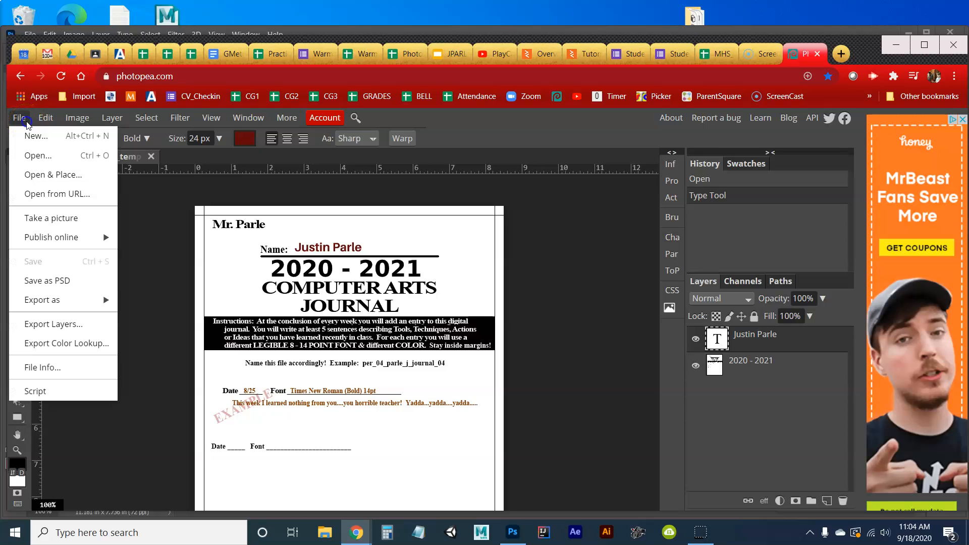
pyautogui.click(53, 286)
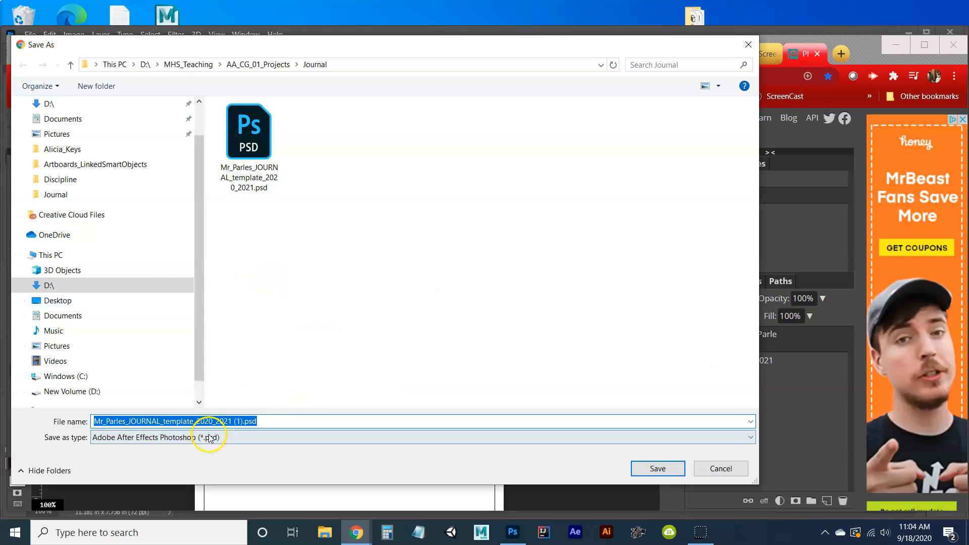
pyautogui.click(211, 419)
pyautogui.moveTo(243, 421); pyautogui.dragTo(90, 422)
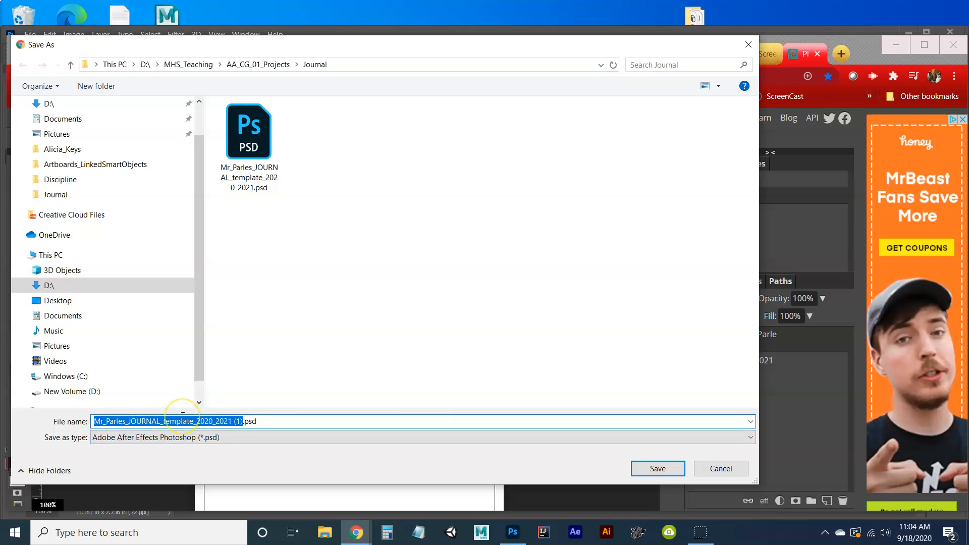
pyautogui.click(241, 421)
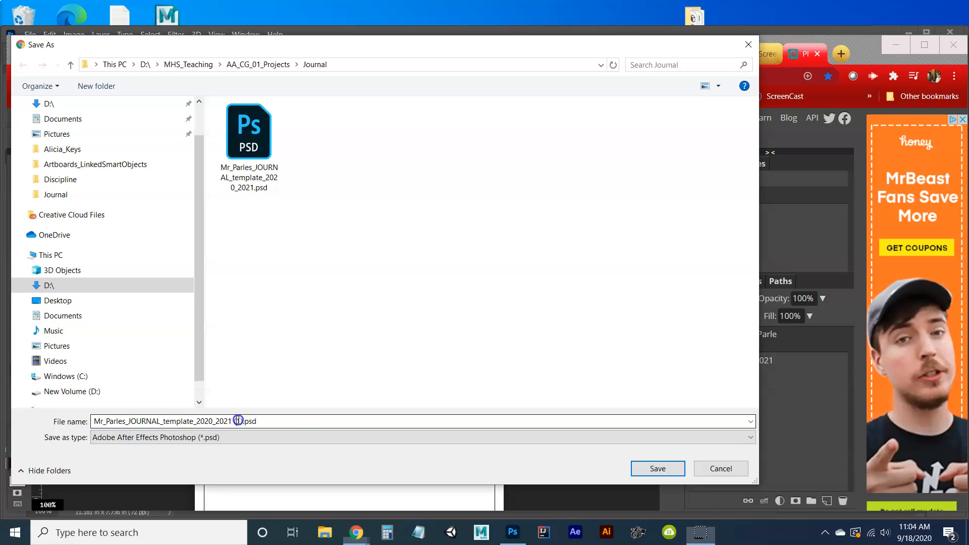
pyautogui.moveTo(242, 421); pyautogui.dragTo(94, 424)
pyautogui.write('per')
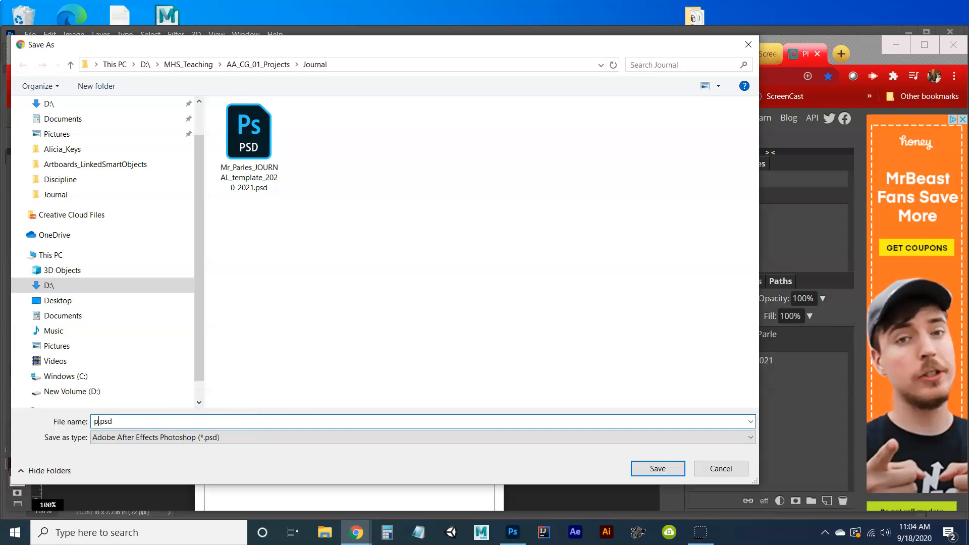
pyautogui.write('_08_parle_j_journal_01_TEMPLATE')
pyautogui.click(676, 473)
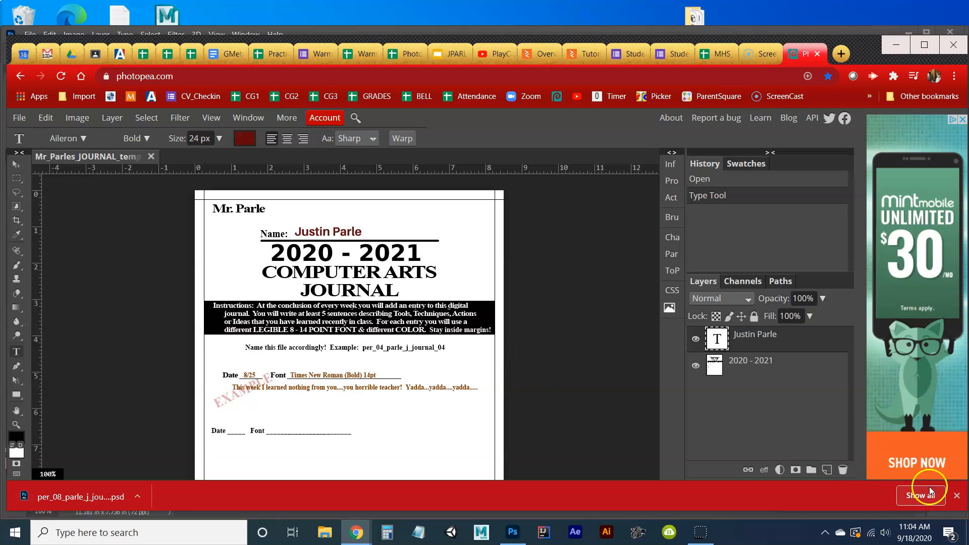
# Add '9/18' and 'Aileron Bold' on the second Date line as a new text layer.
pyautogui.click(957, 496)
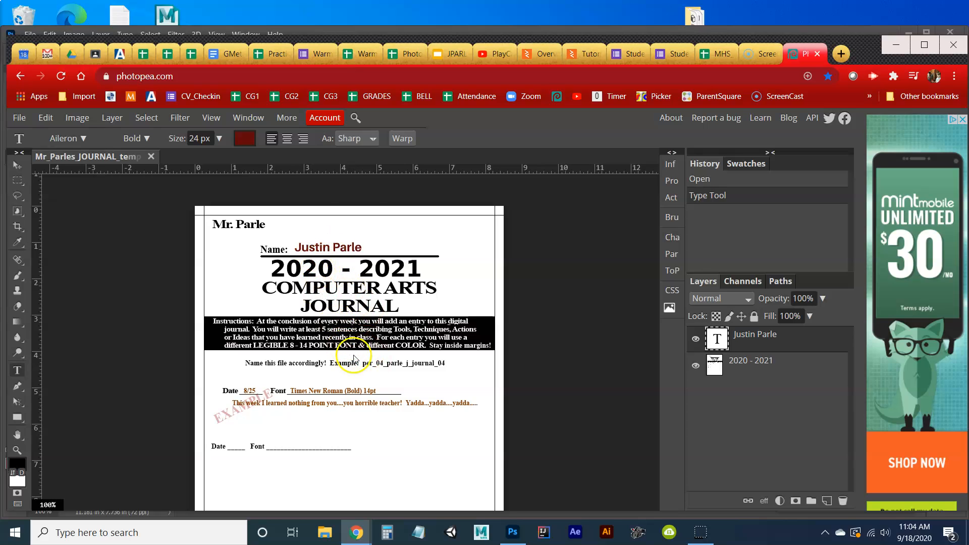
pyautogui.scroll(-2, 353, 367)
pyautogui.scroll(1, 352, 368)
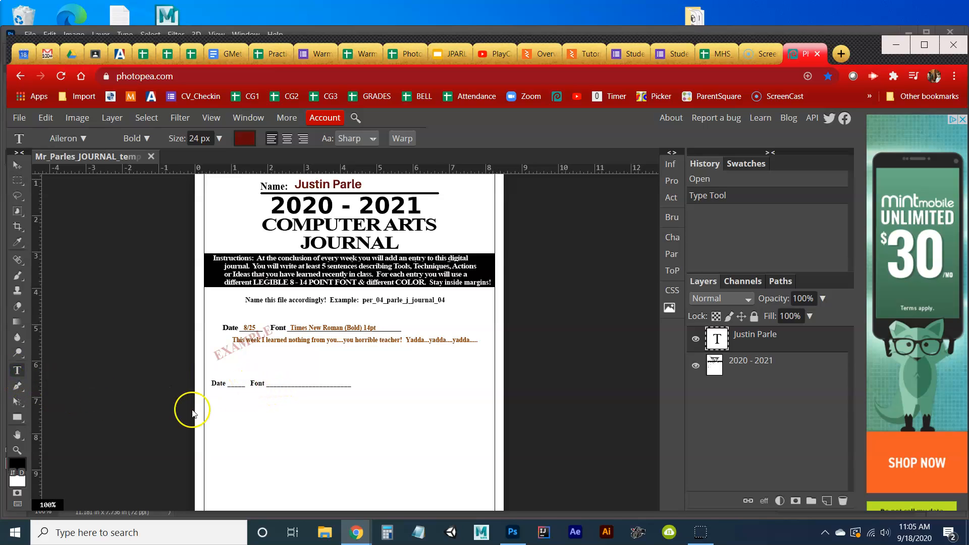
pyautogui.click(230, 386)
pyautogui.write('9/1')
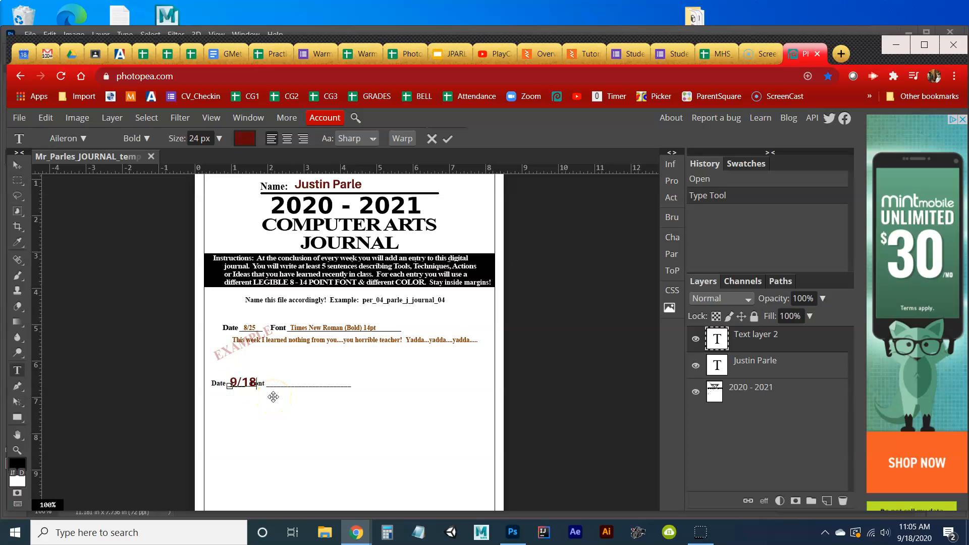
pyautogui.write('8          Aileron Bold')
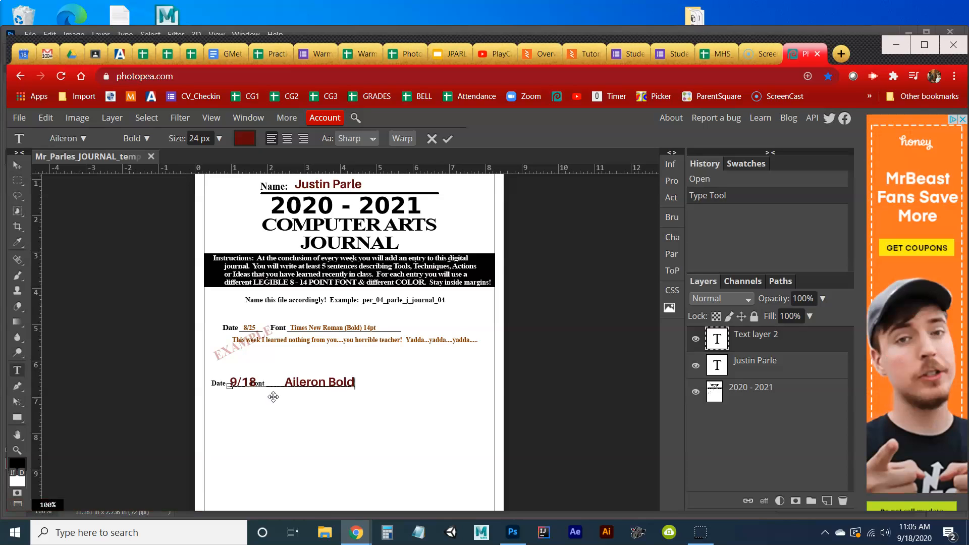
pyautogui.click(448, 140)
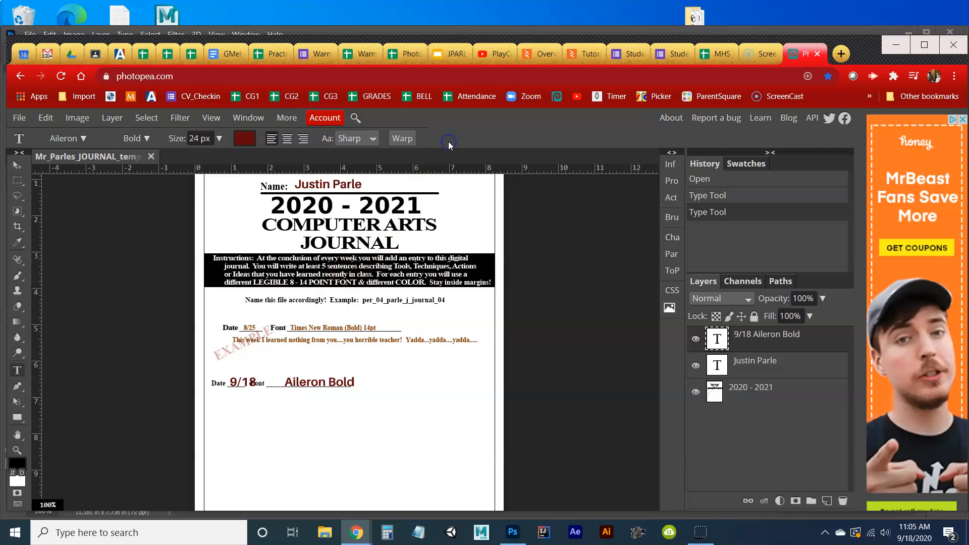
pyautogui.click(13, 520)
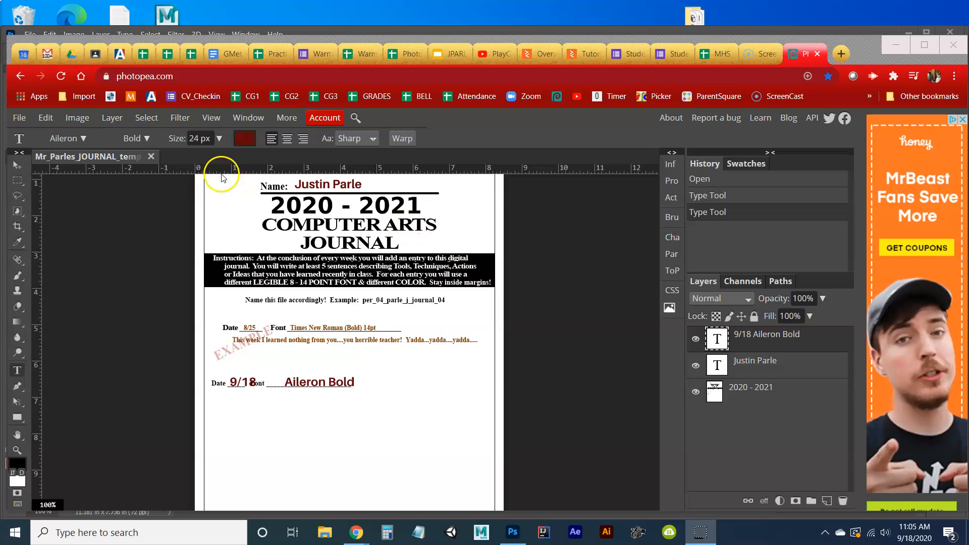
pyautogui.click(196, 138)
pyautogui.moveTo(196, 138); pyautogui.dragTo(191, 139)
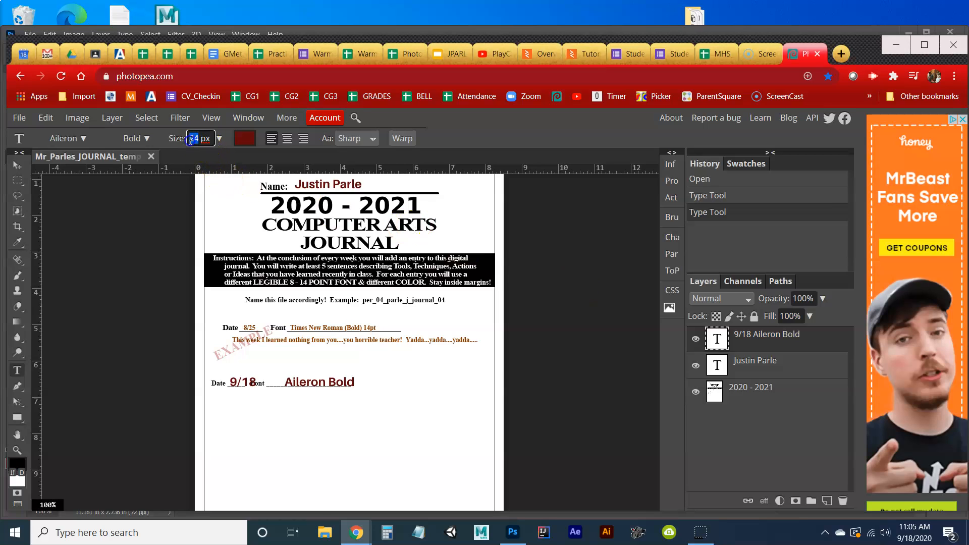
pyautogui.write('14')
pyautogui.press('Return')
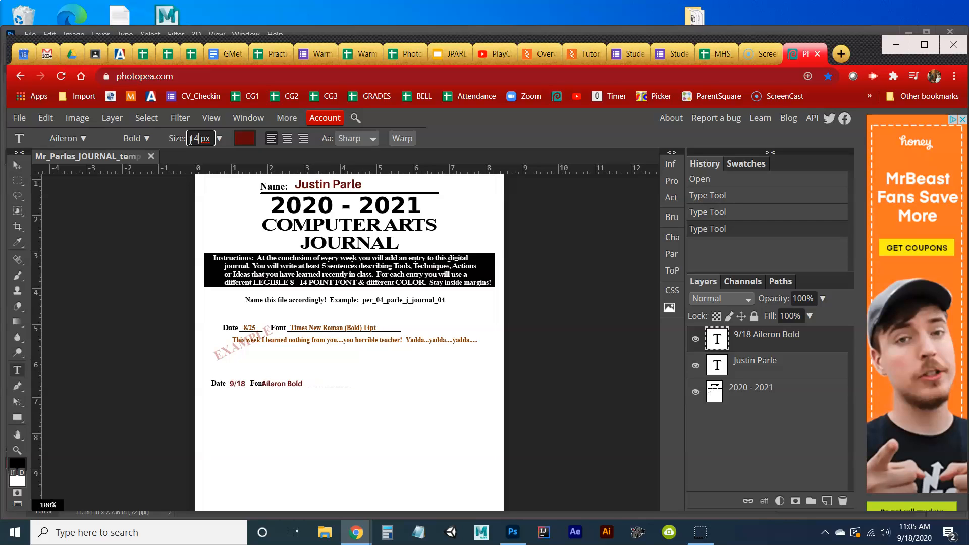
pyautogui.click(266, 385)
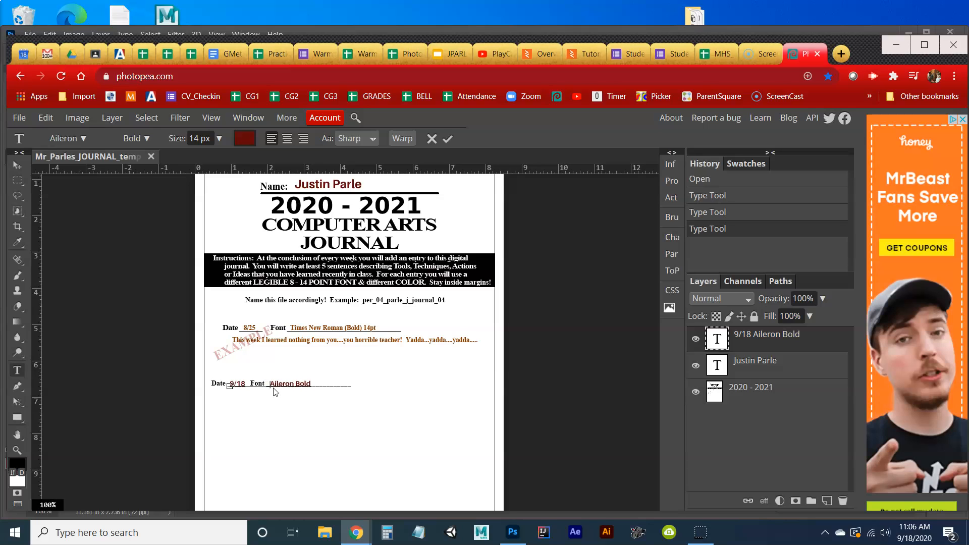
pyautogui.click(448, 138)
pyautogui.click(19, 525)
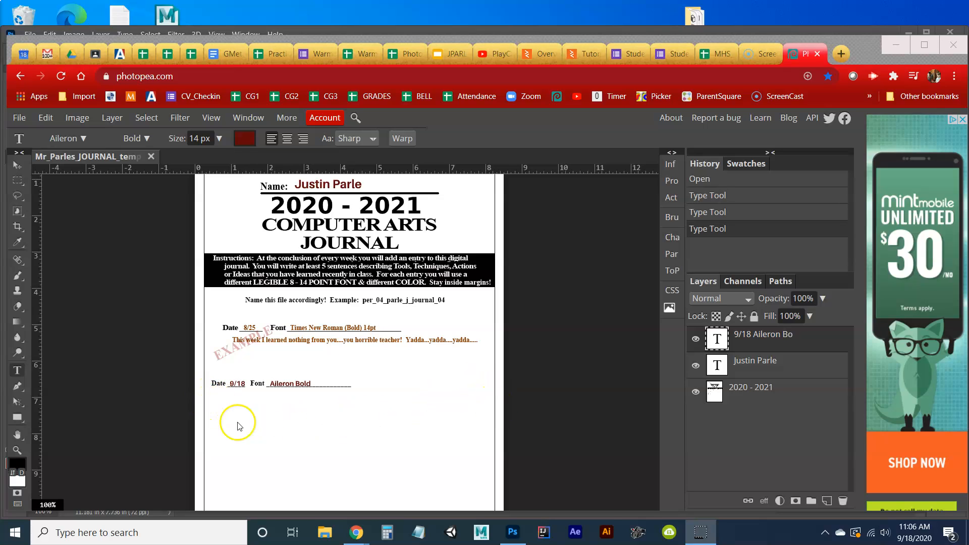
# Type the journal paragraph starting 'I am a really bad teacher most days' below 9/18.
pyautogui.click(216, 403)
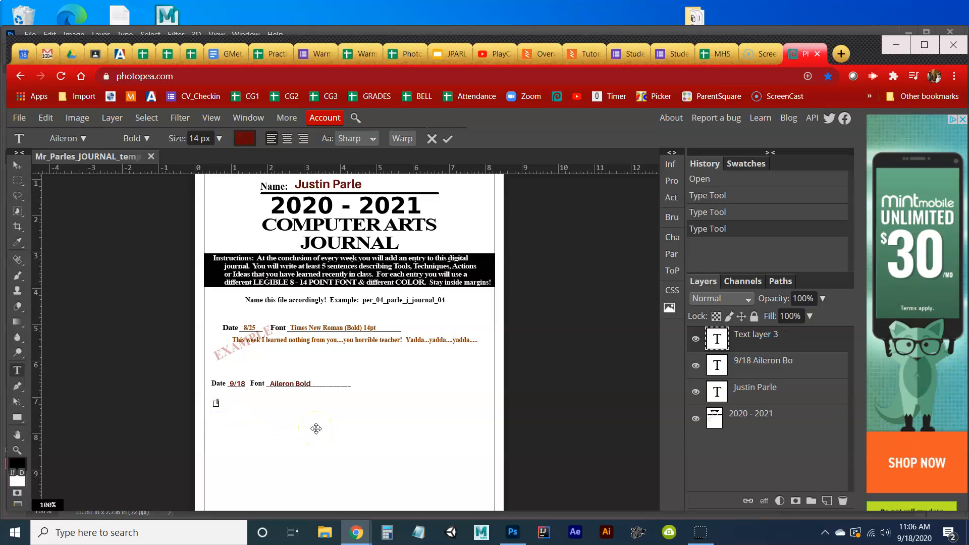
pyautogui.write('I am a really bad teacher most day')
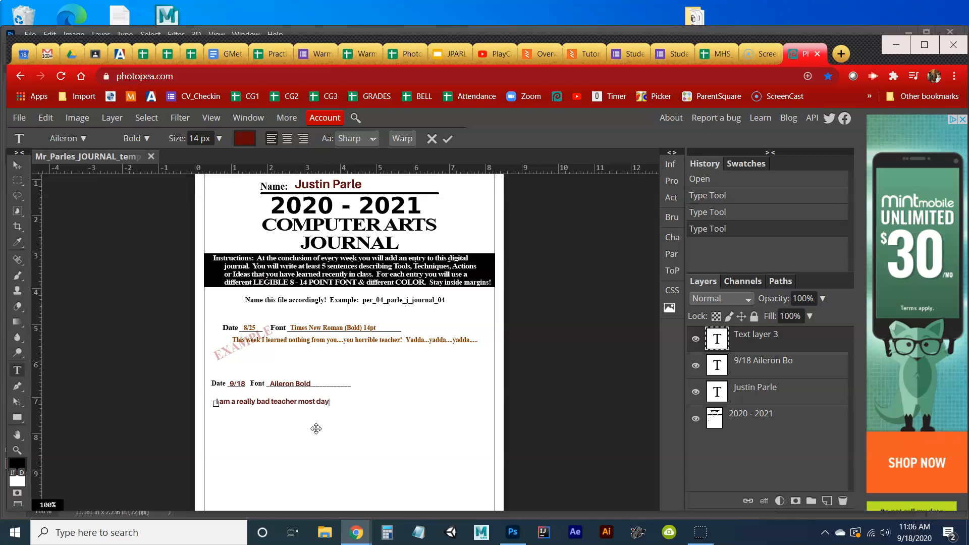
pyautogui.write(' jk;lkj;l ;lk ;  lkj; aijo;j;ojg  o;ij ioj ;o ;o o;ij o  joj')
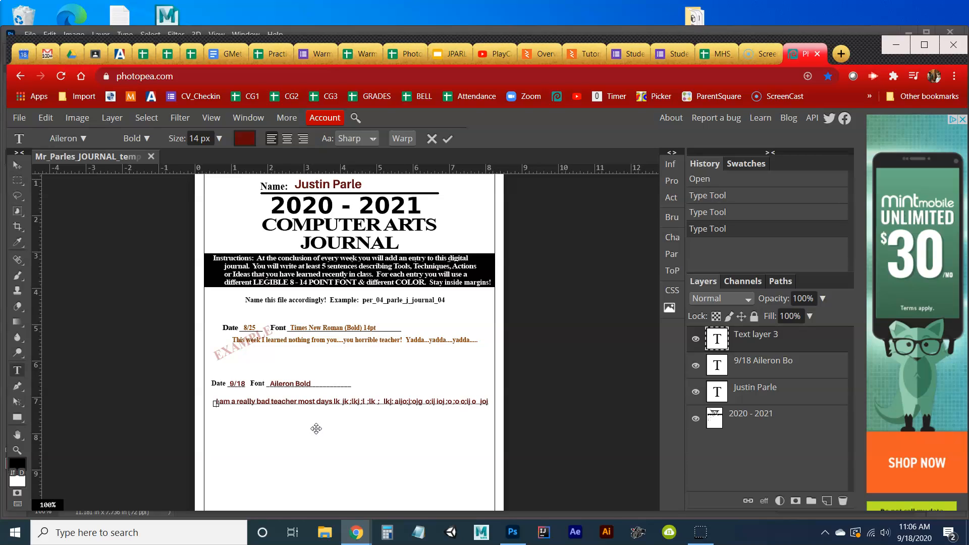
pyautogui.write(' l;skdjf aj ;oi;kj;aijo;jioj oi; oij;oij;lkj oij ;lkjoij')
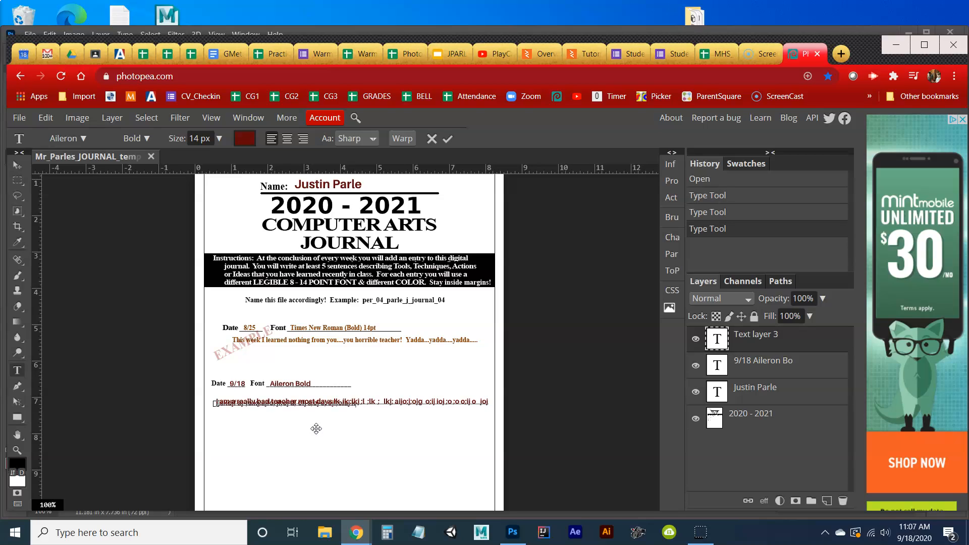
pyautogui.write('j ;oij ;ojijj;oij')
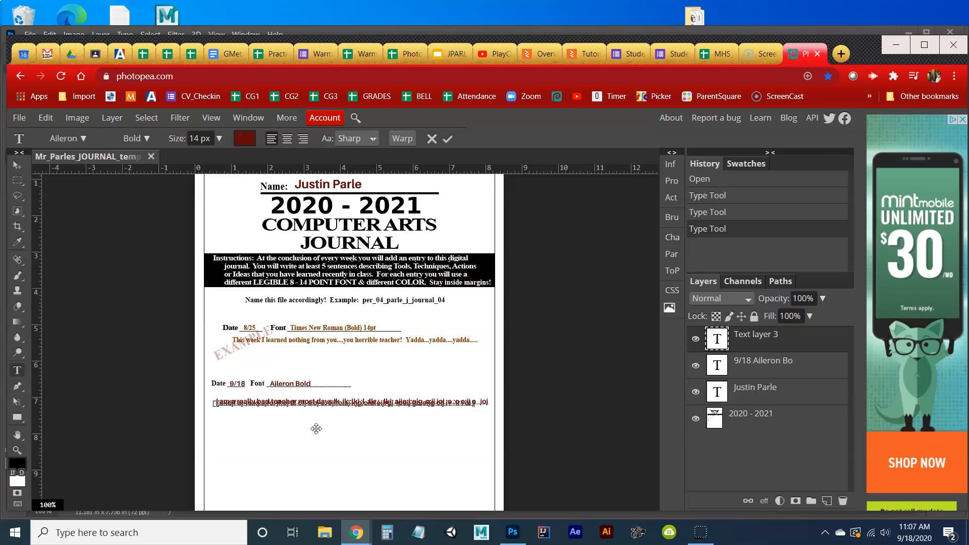
pyautogui.write('oij ;lkj oijoaigoj;aog j')
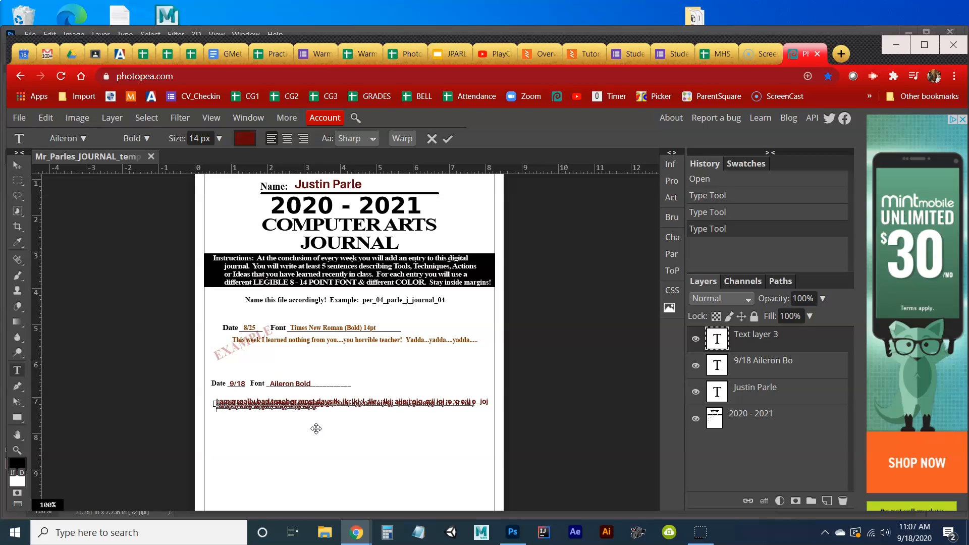
pyautogui.write('g j ;aig ;oig ;oiarg oi dong')
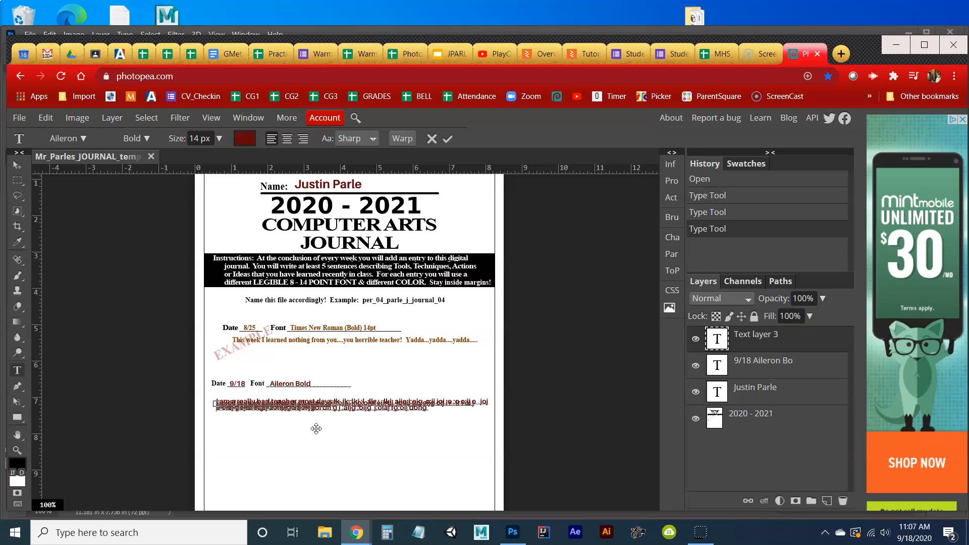
pyautogui.click(447, 138)
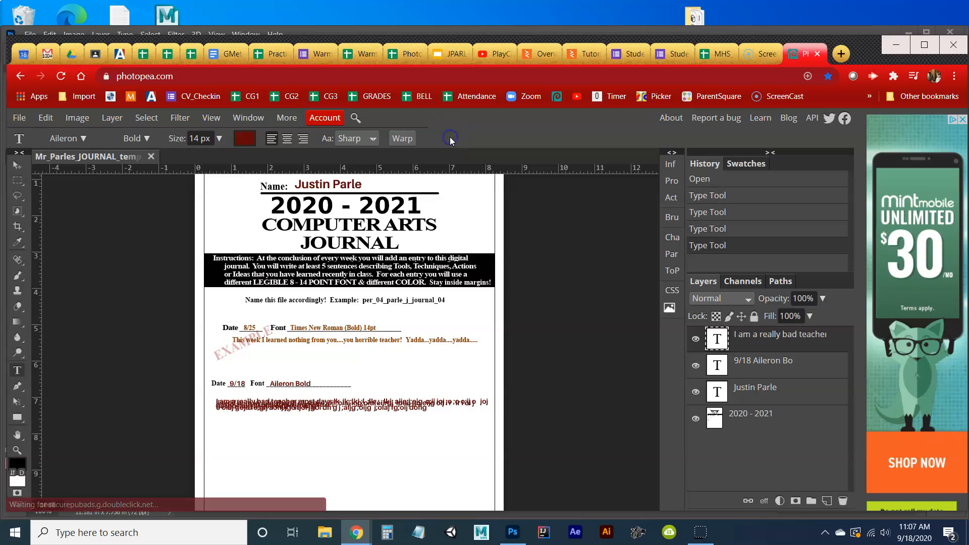
# Change the paragraph's leading to 14 px, then 16 px, in the Character panel.
pyautogui.click(675, 237)
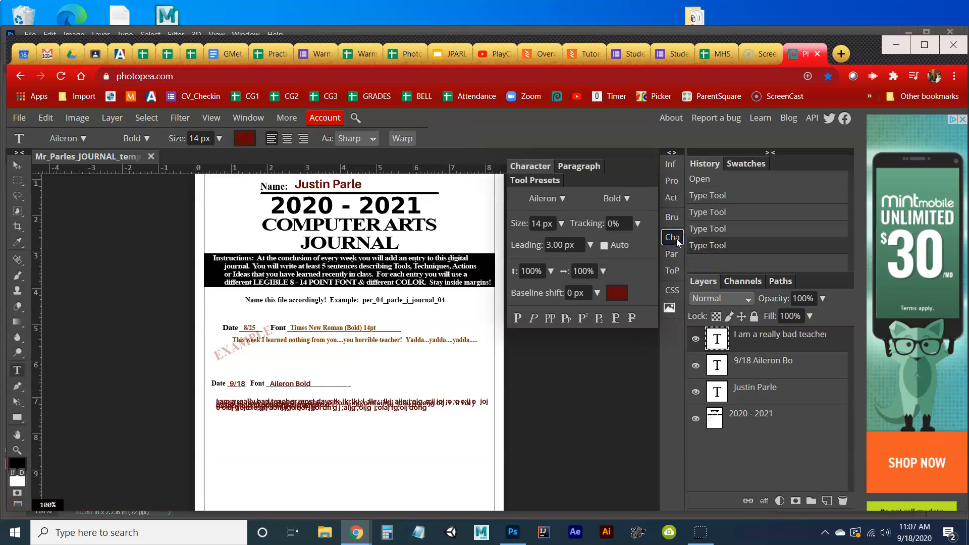
pyautogui.click(17, 529)
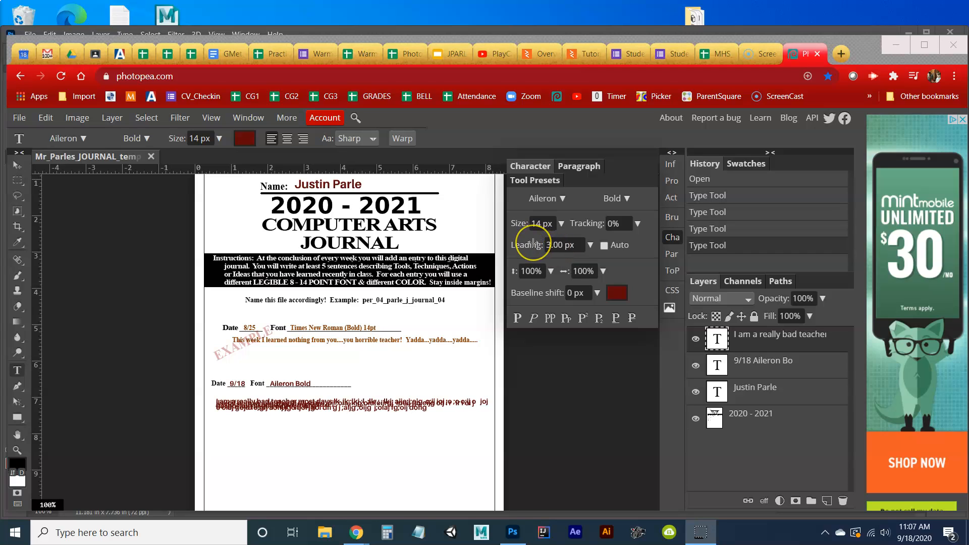
pyautogui.click(533, 243)
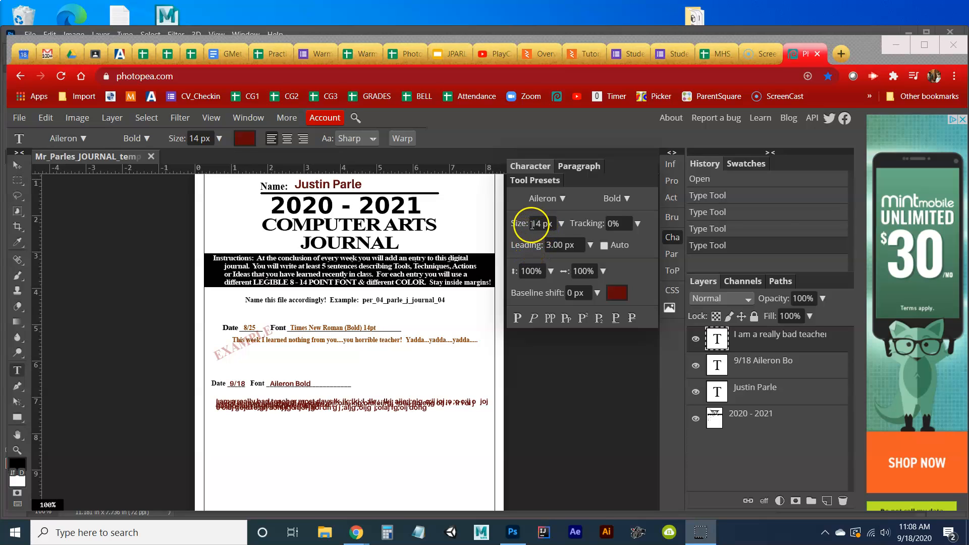
pyautogui.click(555, 245)
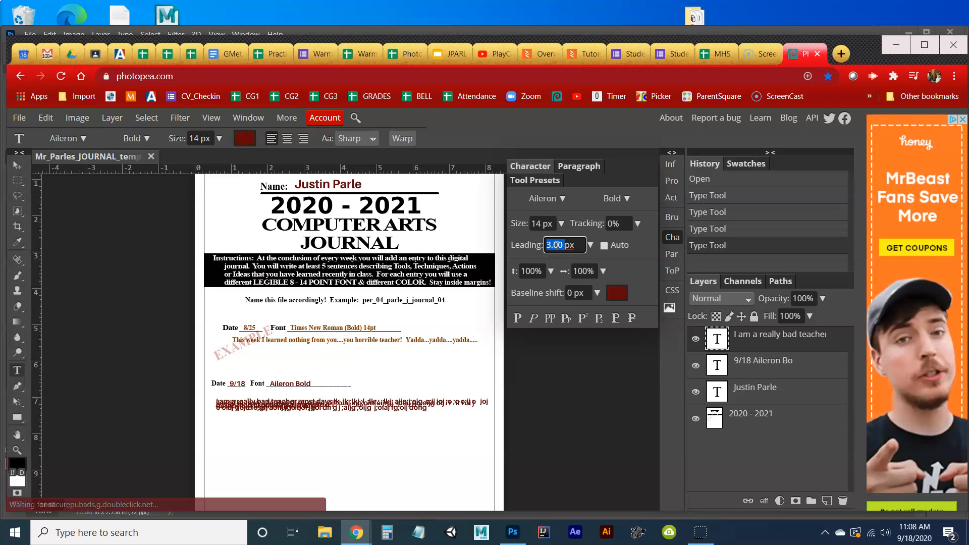
pyautogui.write('14')
pyautogui.press('Return')
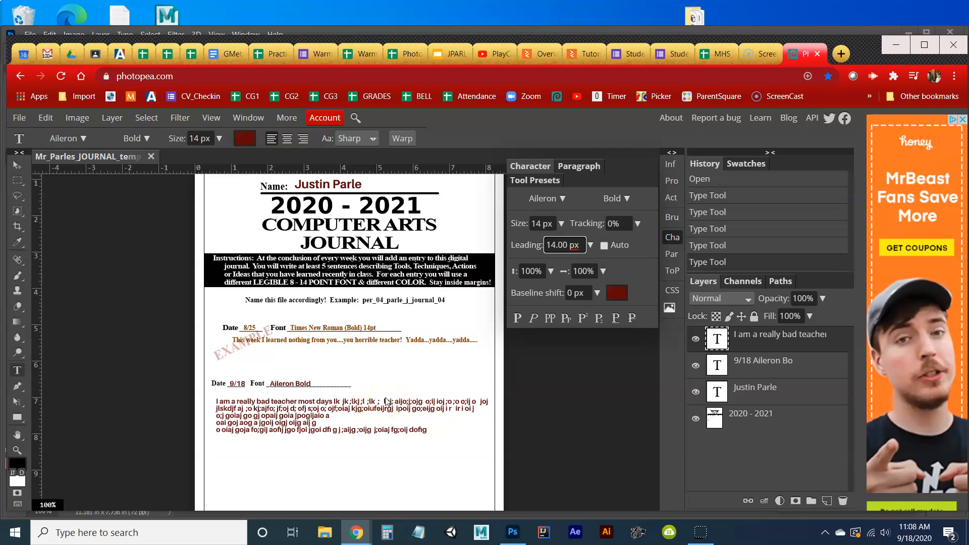
pyautogui.doubleClick(556, 248)
pyautogui.write('16')
pyautogui.press('Return')
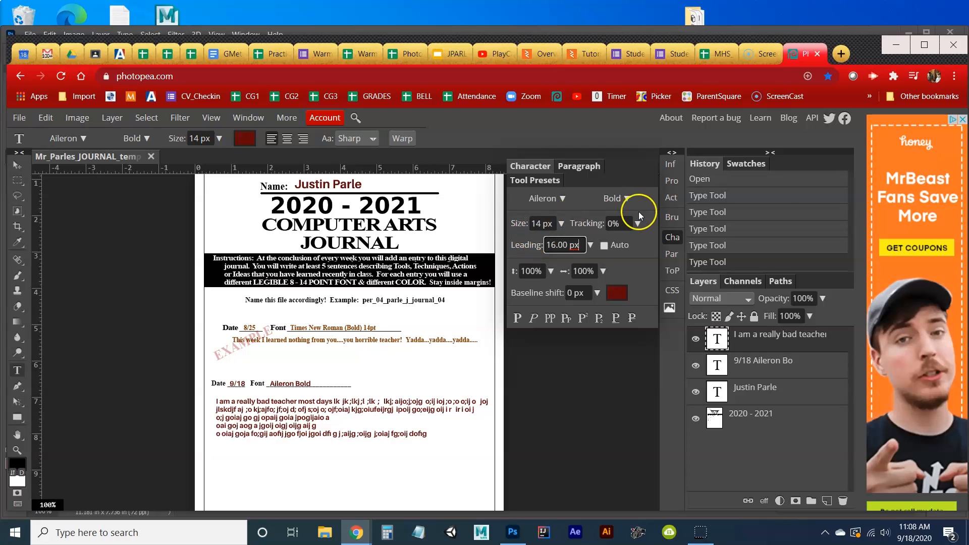
pyautogui.click(673, 237)
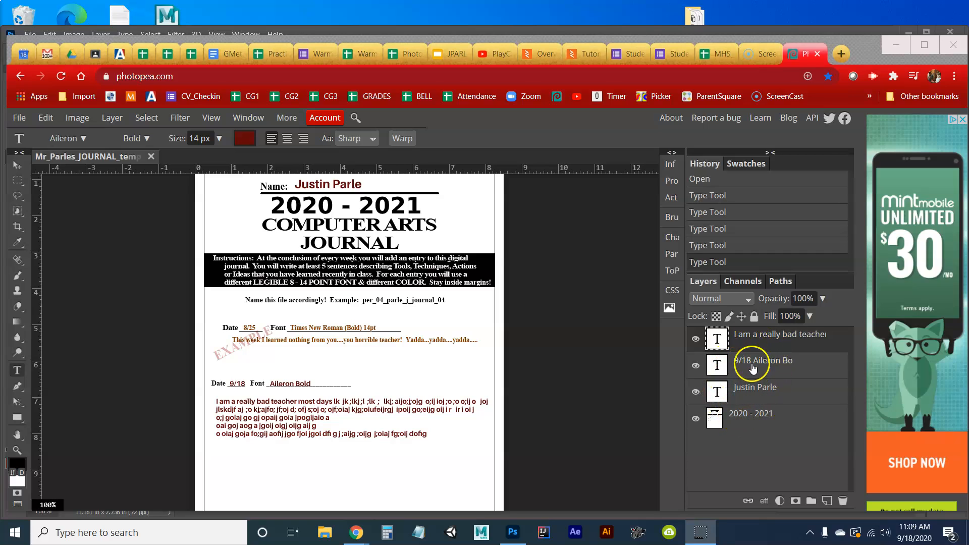
# Choose Flatten Image from the text layer's right-click menu in the Layers panel.
pyautogui.rightClick(781, 338)
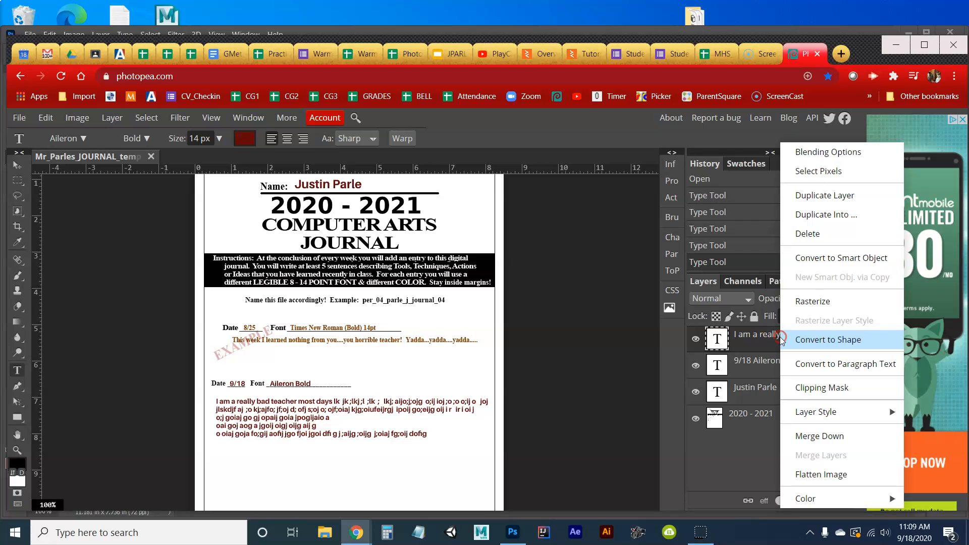
pyautogui.click(819, 475)
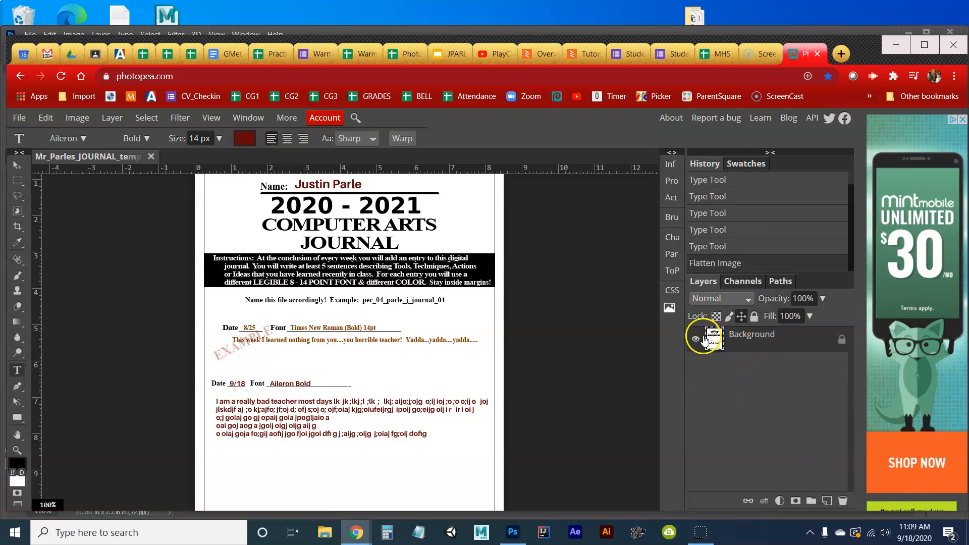
# Export the flattened page as a 612 × 792 JPG at 100% quality.
pyautogui.click(20, 120)
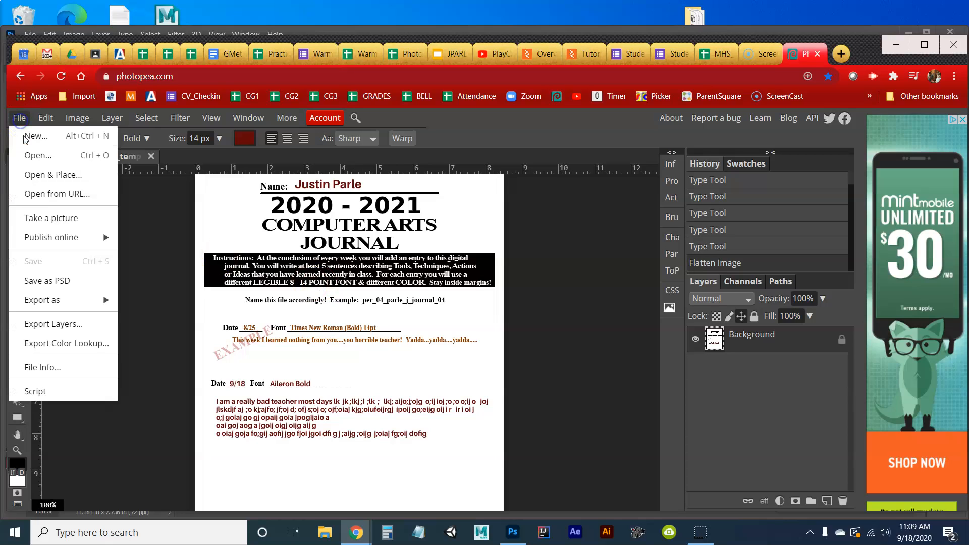
pyautogui.moveTo(60, 299)
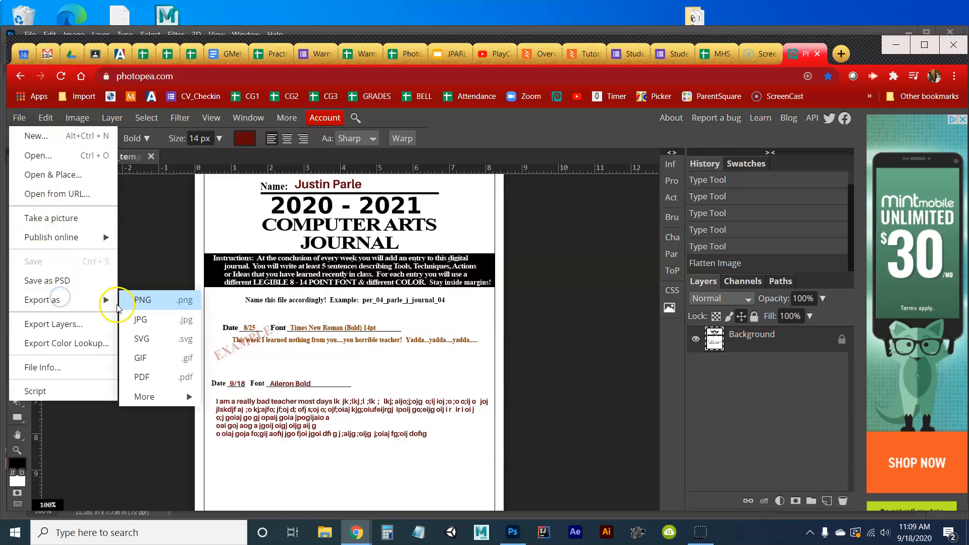
pyautogui.click(134, 319)
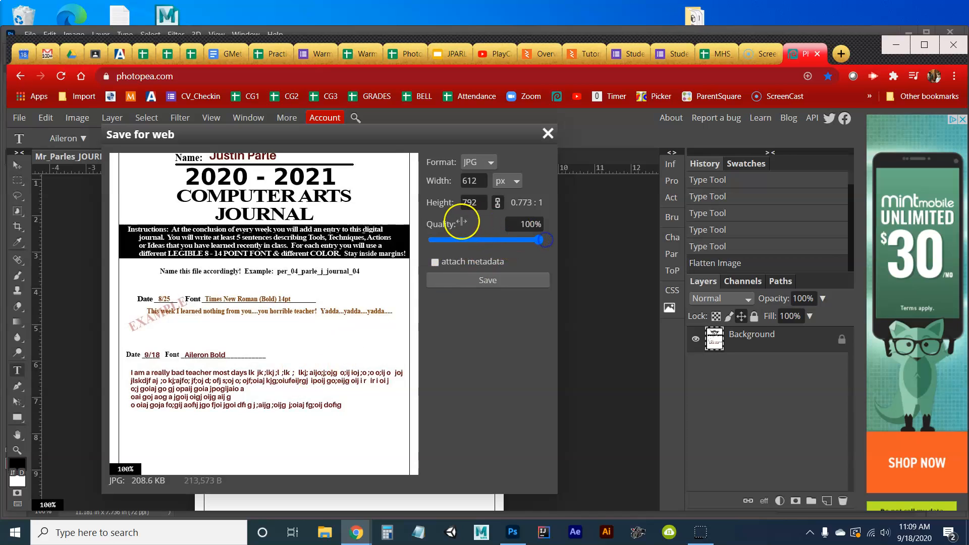
pyautogui.click(487, 280)
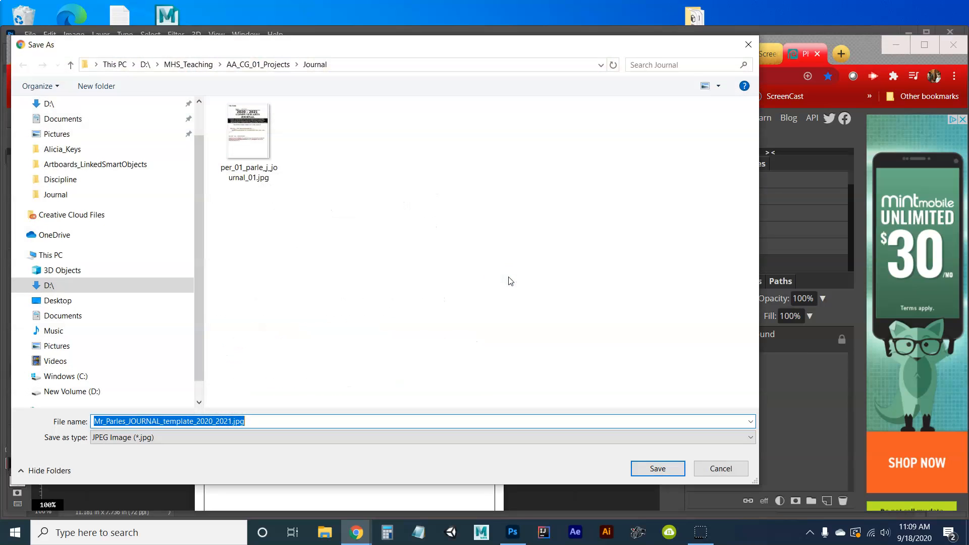
# Save the JPG over the existing journal_01 file in the Journal folder, confirming replacement.
pyautogui.click(256, 156)
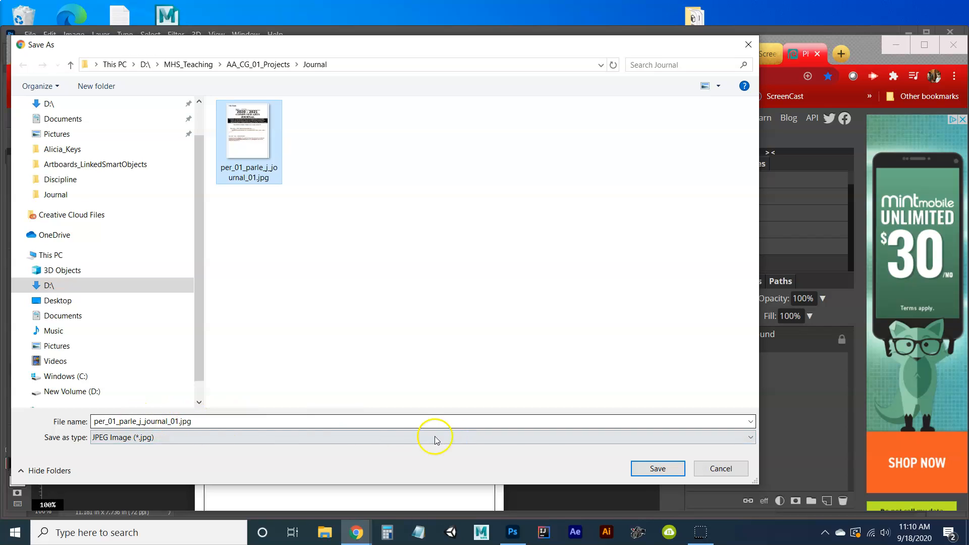
pyautogui.click(640, 471)
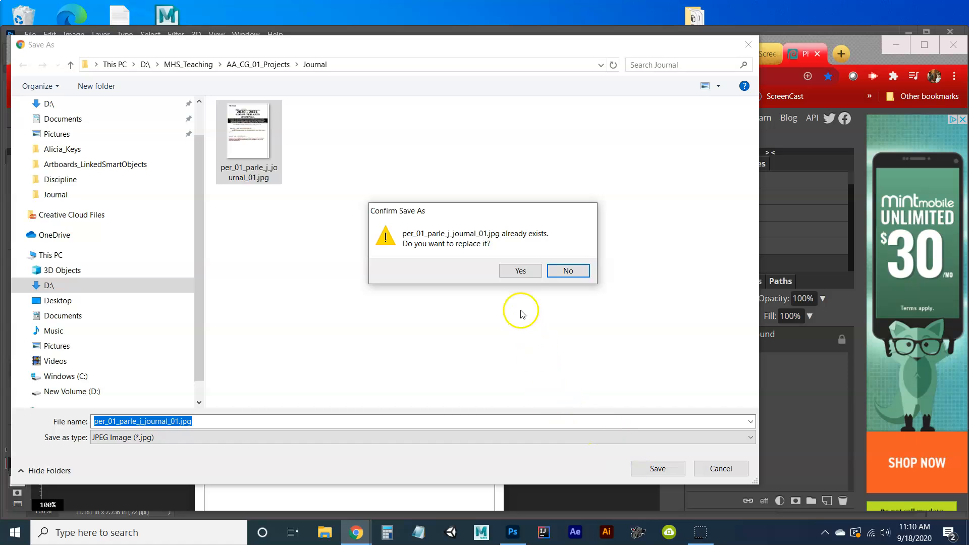
pyautogui.click(519, 270)
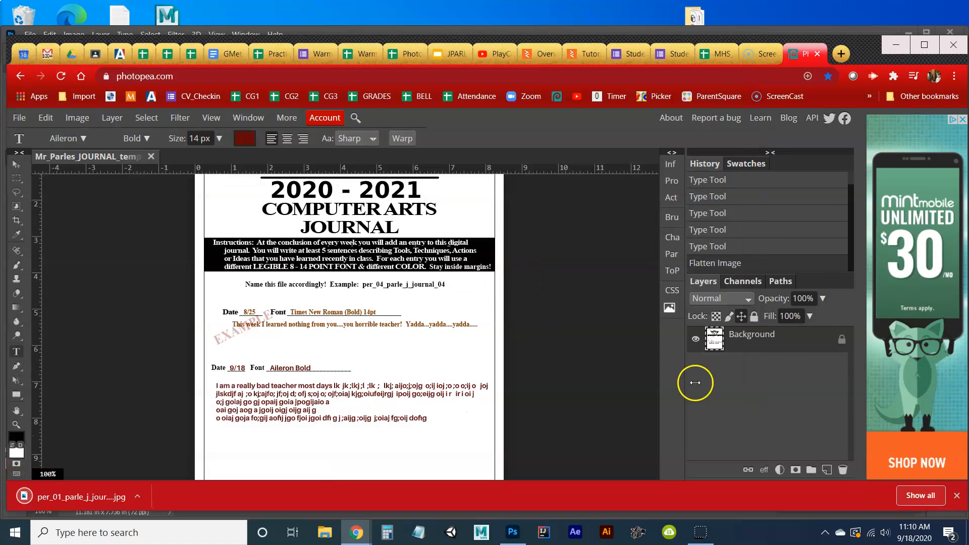
# Dismiss the download bar and briefly review the Character and Paragraph panels.
pyautogui.click(956, 498)
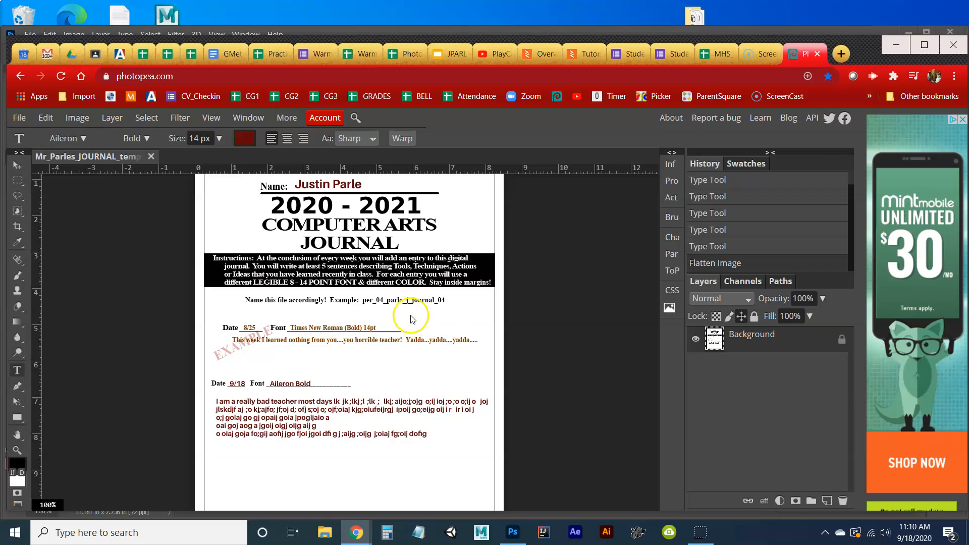
pyautogui.click(667, 238)
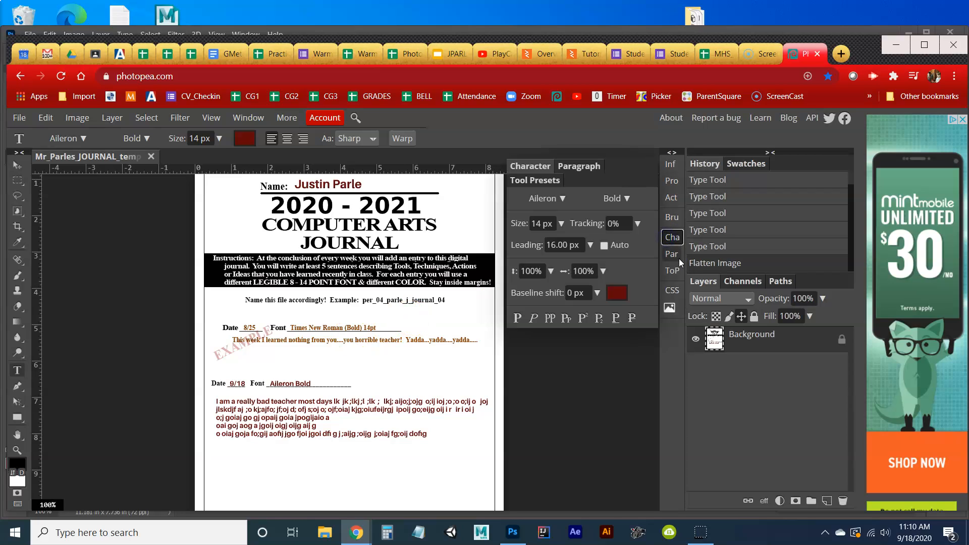
pyautogui.click(675, 255)
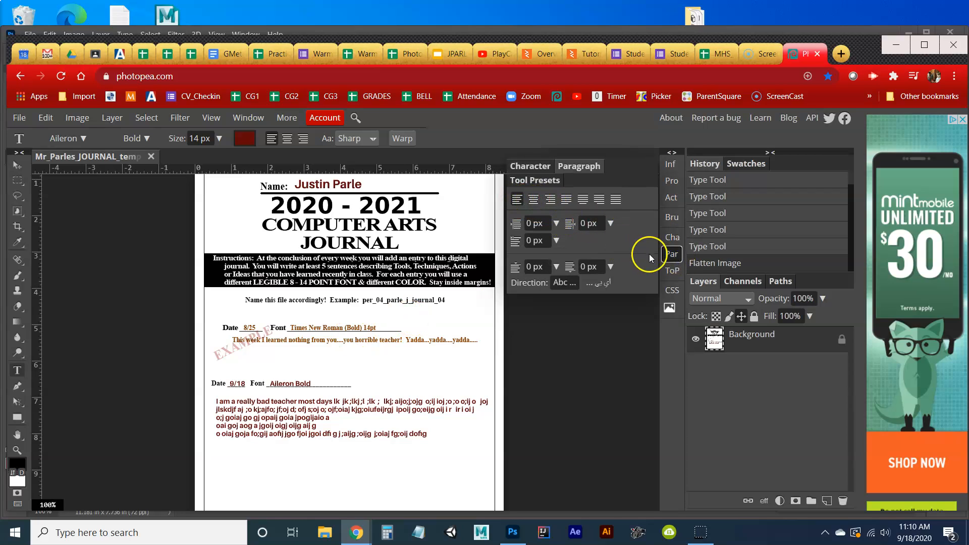
pyautogui.click(671, 256)
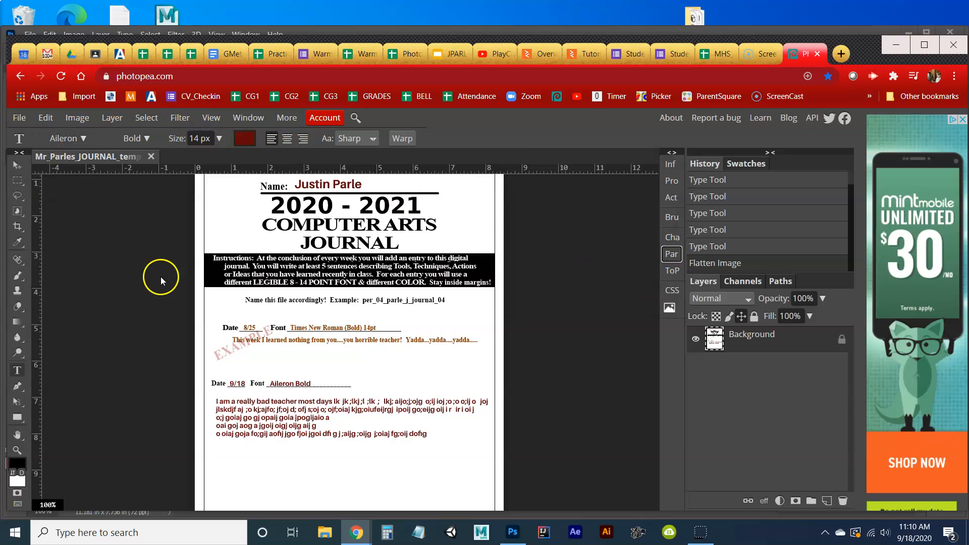